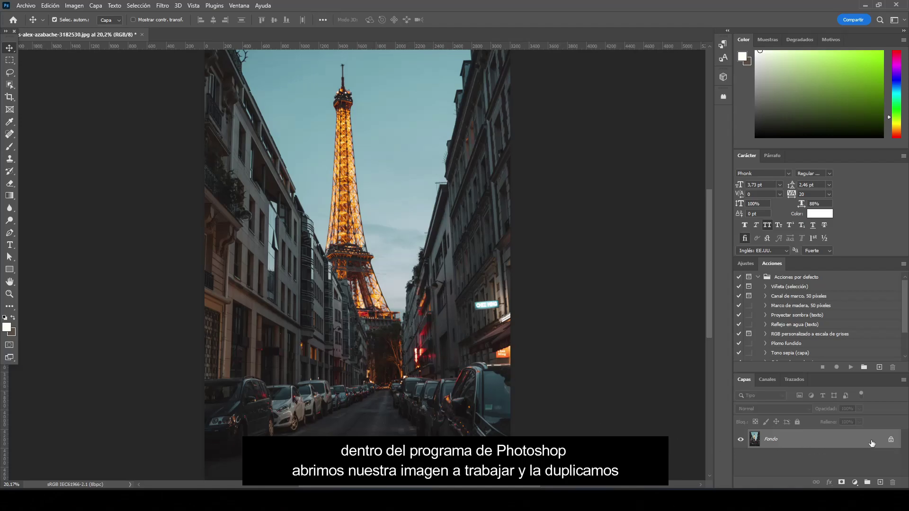
Step: Duplicate the Fondo layer and label the copy with the yellow (Amarillo) layer colour
{"action": "left_click_drag", "start_coordinate": [875, 443], "coordinate": [880, 483]}
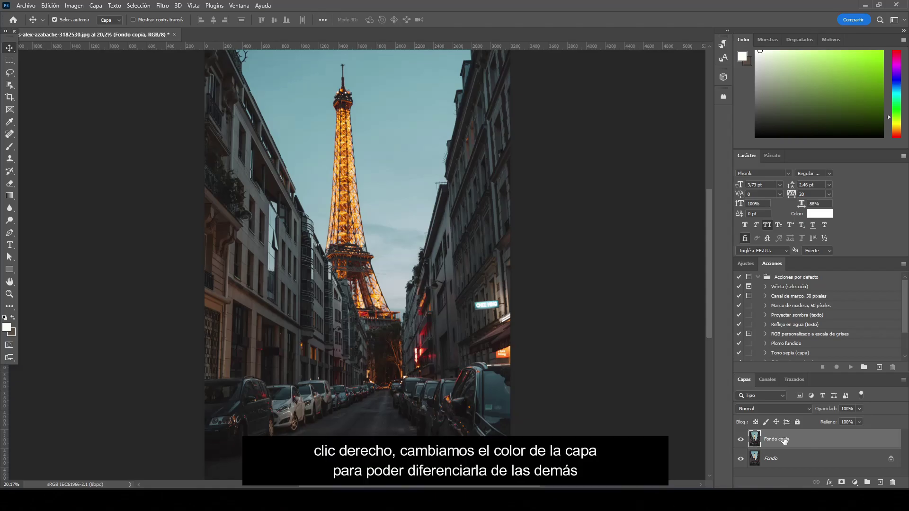
{"action": "right_click", "coordinate": [811, 440]}
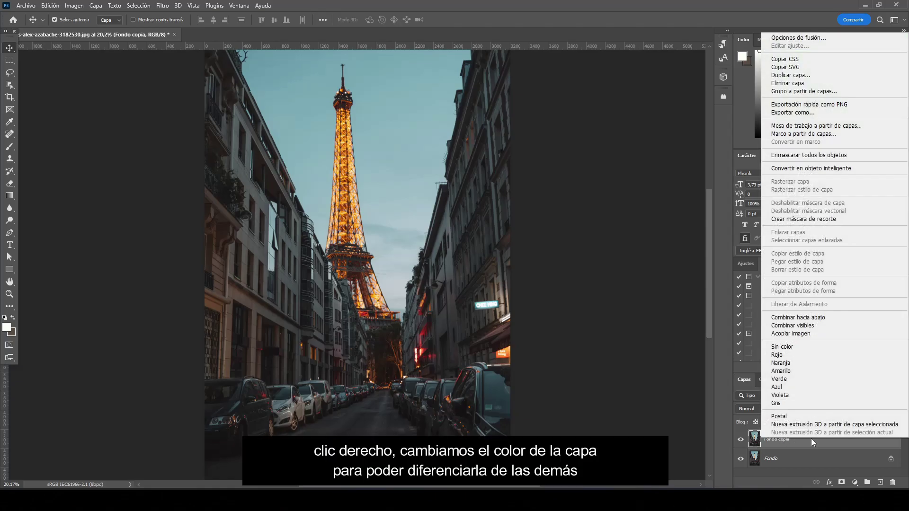
{"action": "left_click", "coordinate": [800, 371]}
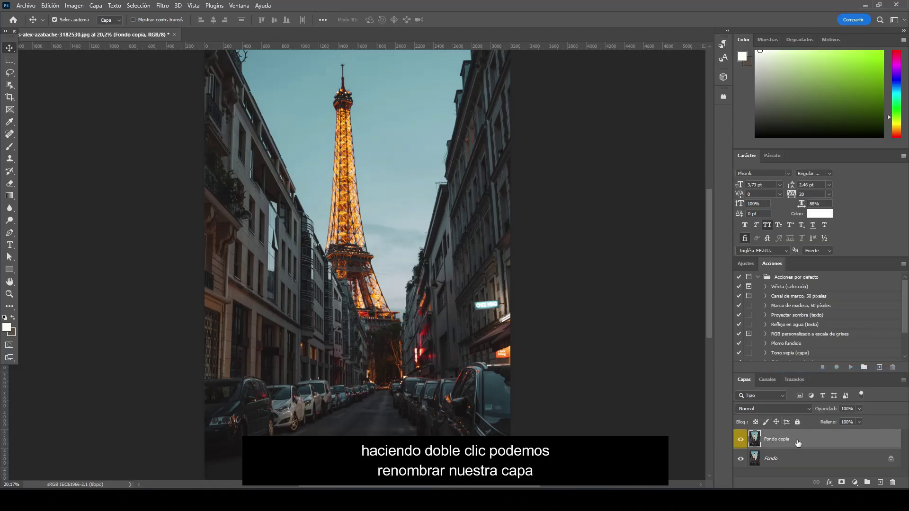
Step: Rename the duplicated layer as PARIS
{"action": "double_click", "coordinate": [780, 439]}
{"action": "type", "text": "PARIS"}
{"action": "key", "text": "Return"}
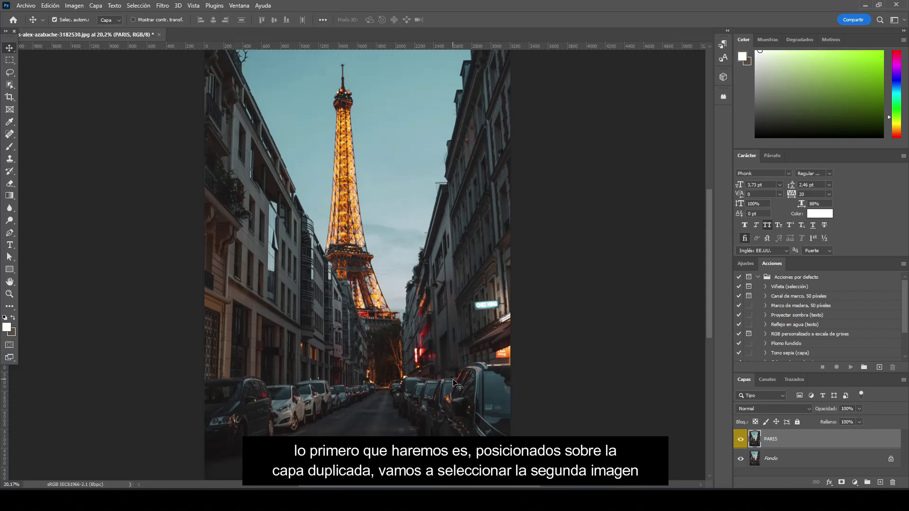
Step: Place the image pexels-cottonbro-studio-7494686 as an embedded element above the PARIS layer, keeping its default size and position
{"action": "left_click", "coordinate": [26, 6]}
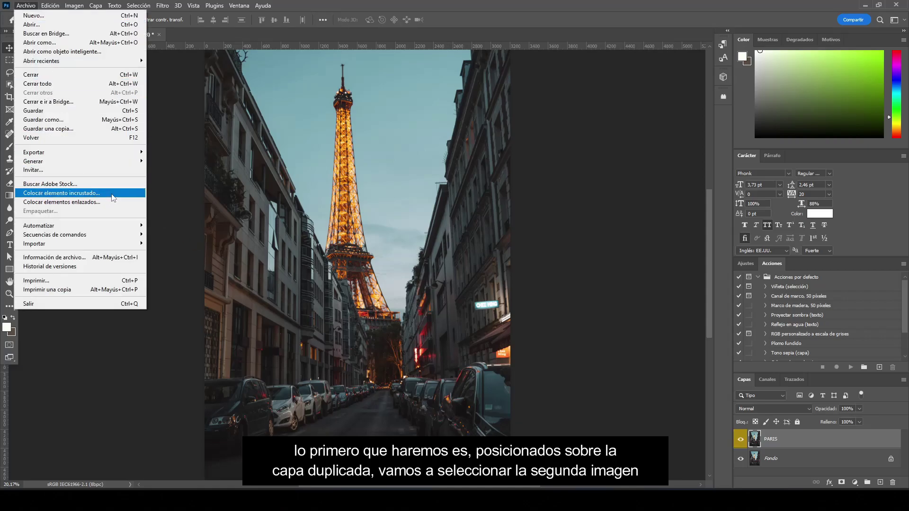
{"action": "left_click", "coordinate": [114, 196]}
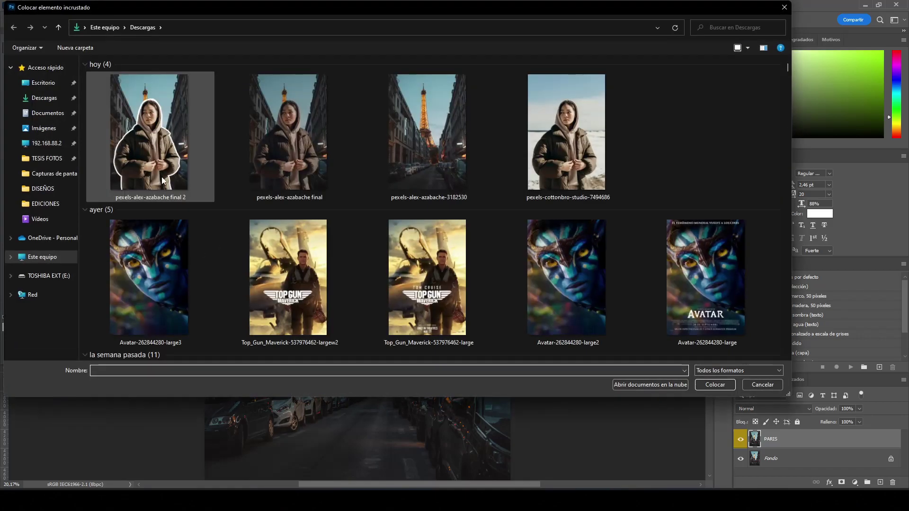
{"action": "double_click", "coordinate": [545, 137]}
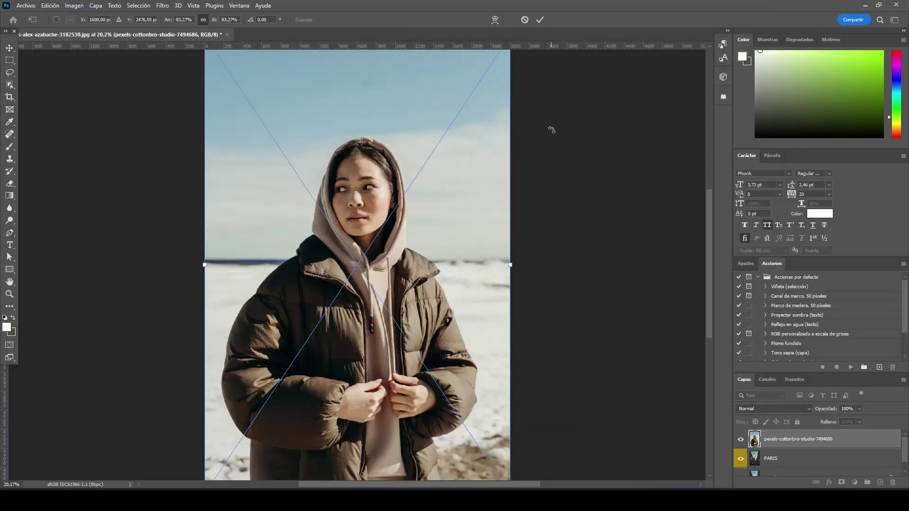
{"action": "left_click", "coordinate": [543, 19]}
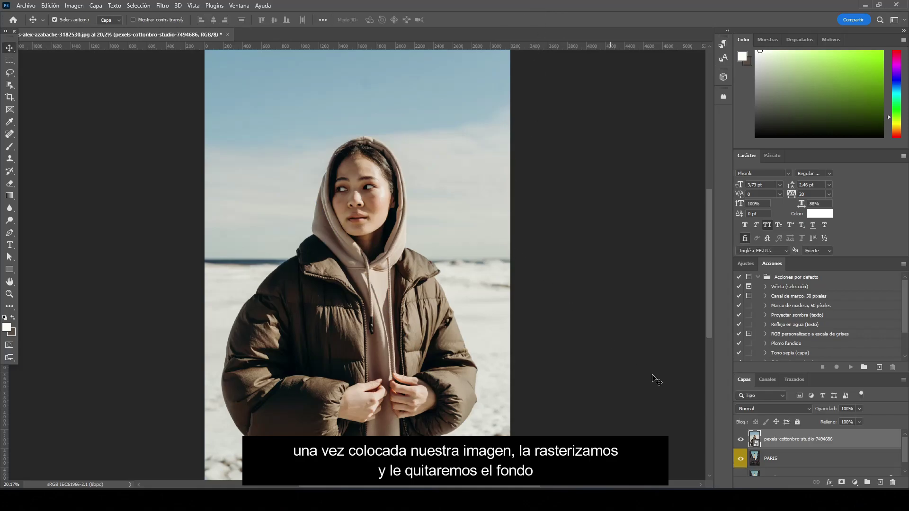
Step: Rasterize the placed woman's layer and remove its background with the Eliminar fondo quick action
{"action": "right_click", "coordinate": [798, 441]}
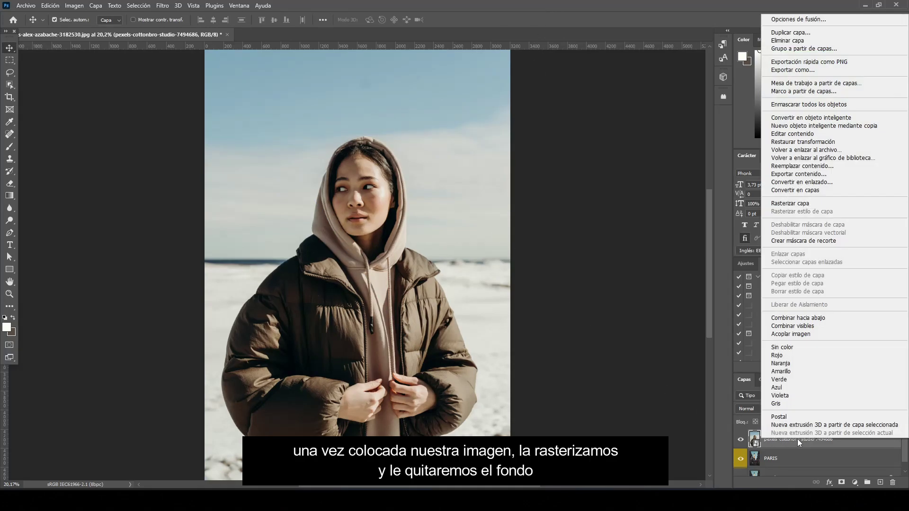
{"action": "left_click", "coordinate": [816, 209]}
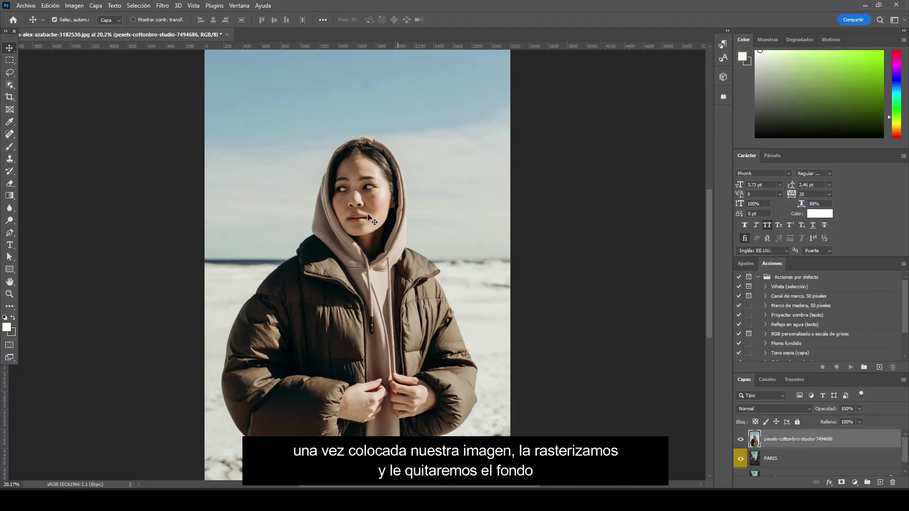
{"action": "left_click", "coordinate": [244, 7]}
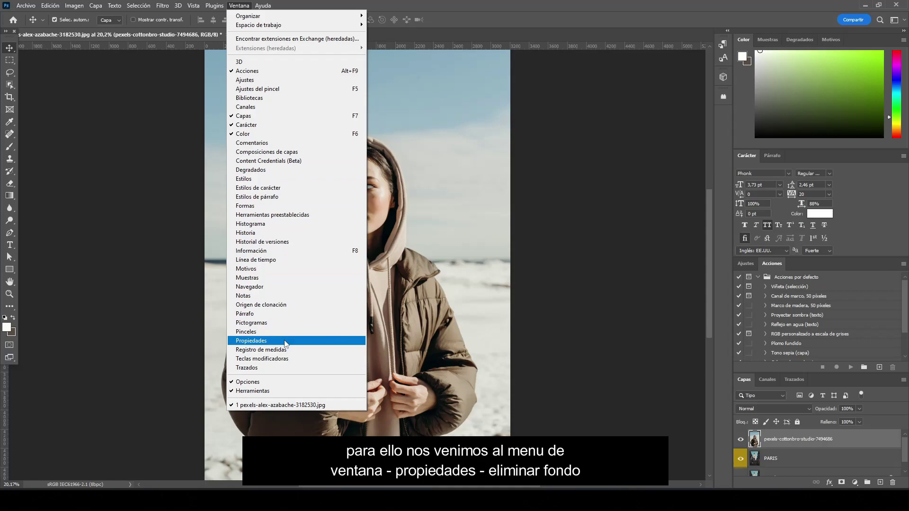
{"action": "left_click", "coordinate": [251, 341]}
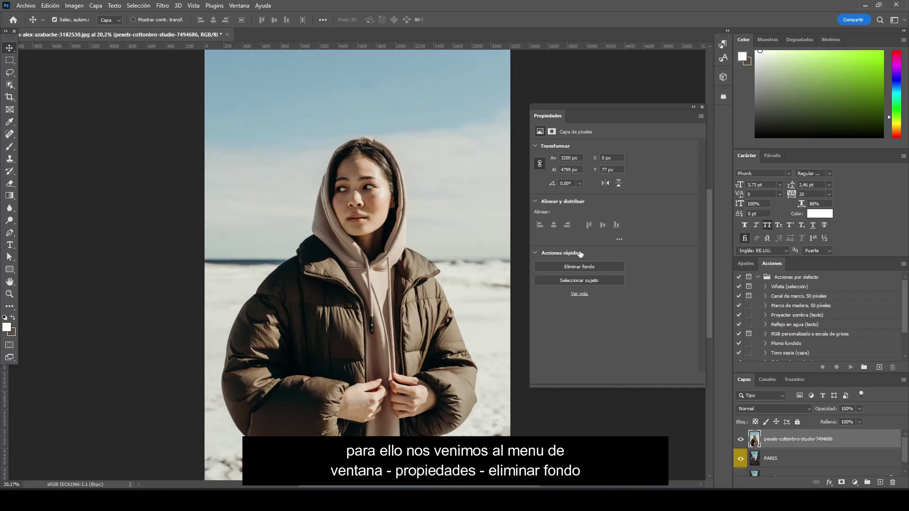
{"action": "left_click", "coordinate": [574, 266]}
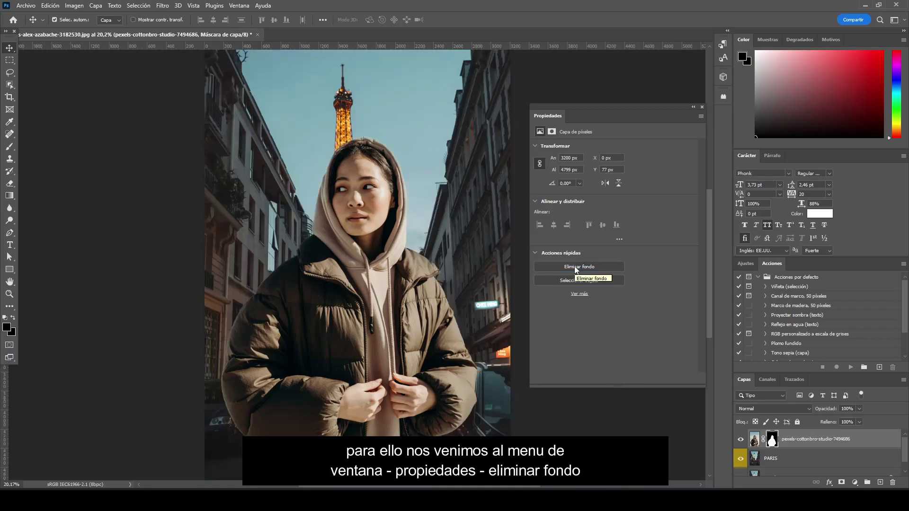
{"action": "left_click", "coordinate": [703, 106]}
Step: Paint on the woman's layer mask with a white (ffffff) brush to restore the missing upper edge of her hood
{"action": "scroll", "coordinate": [359, 144], "scroll_direction": "up", "scroll_amount": 2}
{"action": "scroll", "coordinate": [358, 145], "scroll_direction": "up", "scroll_amount": 10}
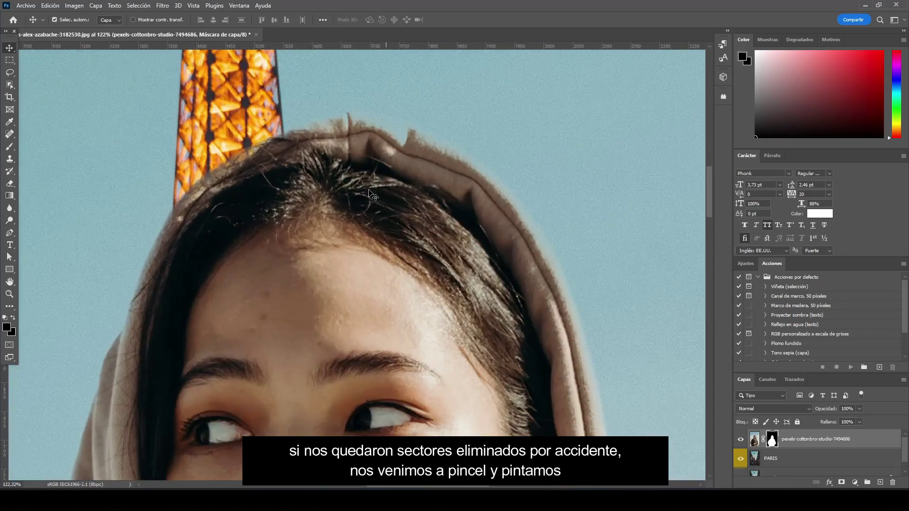
{"action": "left_click", "coordinate": [10, 148]}
{"action": "right_click", "coordinate": [10, 148]}
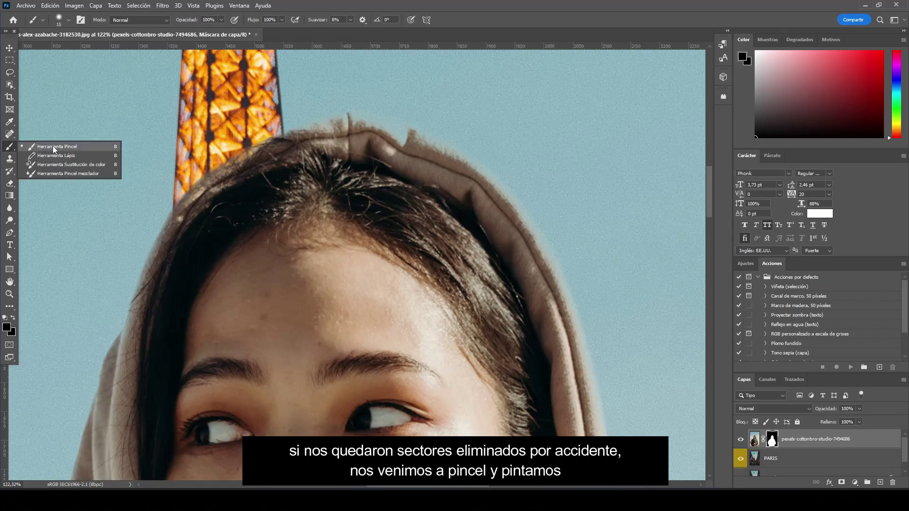
{"action": "left_click", "coordinate": [99, 146]}
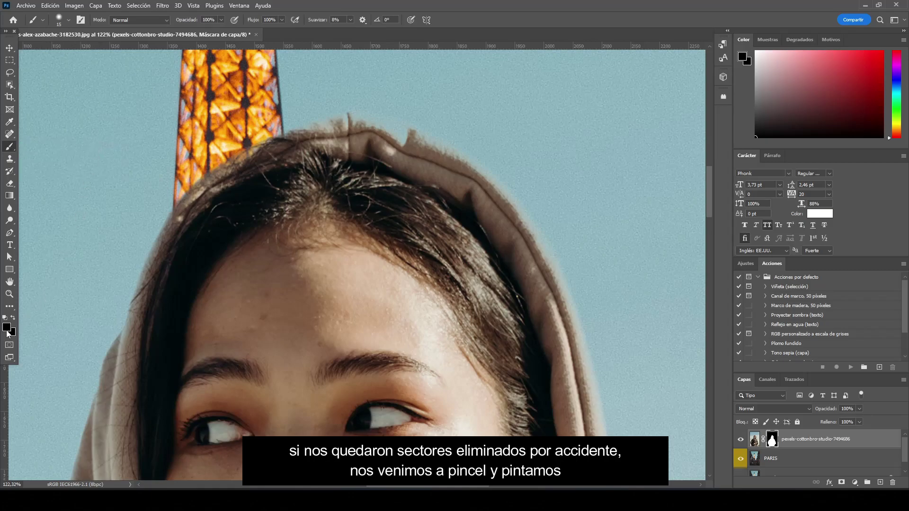
{"action": "left_click", "coordinate": [7, 327]}
{"action": "left_click_drag", "start_coordinate": [592, 192], "coordinate": [592, 98]}
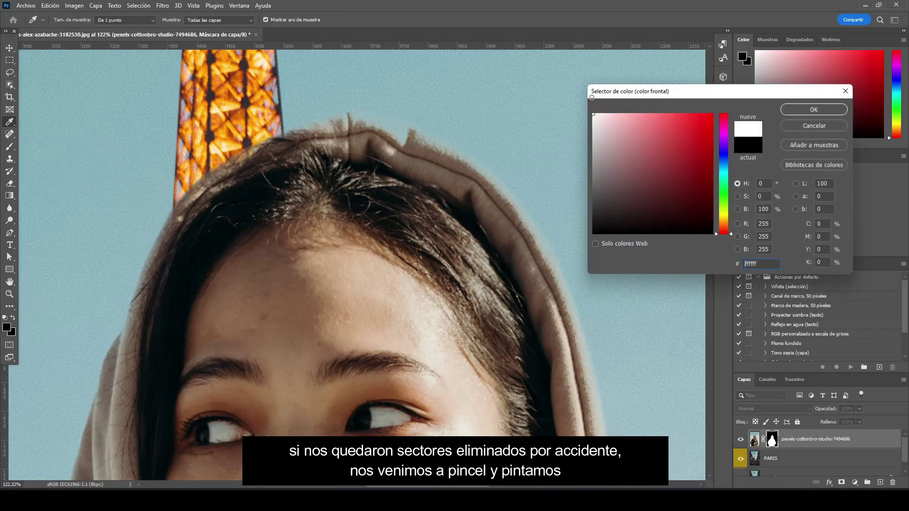
{"action": "left_click", "coordinate": [810, 111]}
{"action": "left_click_drag", "start_coordinate": [344, 124], "coordinate": [388, 122]}
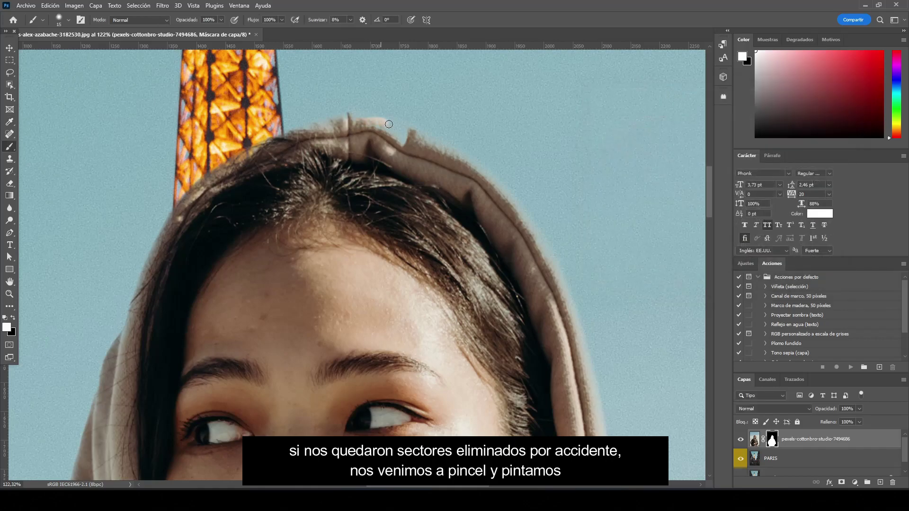
{"action": "scroll", "coordinate": [363, 117], "scroll_direction": "up", "scroll_amount": 4}
{"action": "mouse_move", "coordinate": [277, 147]}
{"action": "left_mouse_down"}
{"action": "mouse_move", "coordinate": [259, 143]}
{"action": "mouse_move", "coordinate": [340, 116]}
{"action": "mouse_move", "coordinate": [406, 125]}
{"action": "mouse_move", "coordinate": [510, 177]}
{"action": "mouse_move", "coordinate": [543, 205]}
{"action": "mouse_move", "coordinate": [381, 147]}
{"action": "mouse_move", "coordinate": [445, 168]}
{"action": "mouse_move", "coordinate": [419, 145]}
{"action": "mouse_move", "coordinate": [369, 130]}
{"action": "mouse_move", "coordinate": [298, 138]}
{"action": "left_mouse_up"}
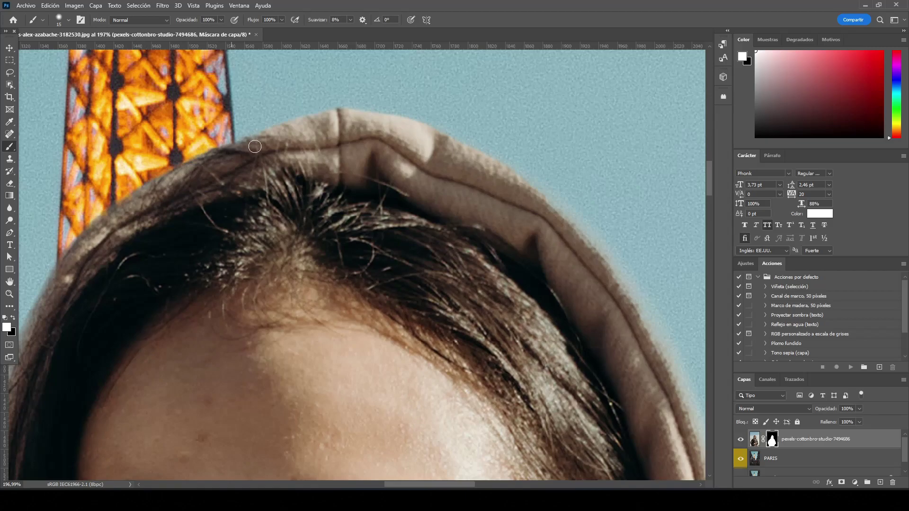
{"action": "scroll", "coordinate": [366, 183], "scroll_direction": "down", "scroll_amount": 2}
{"action": "scroll", "coordinate": [365, 183], "scroll_direction": "down", "scroll_amount": 10}
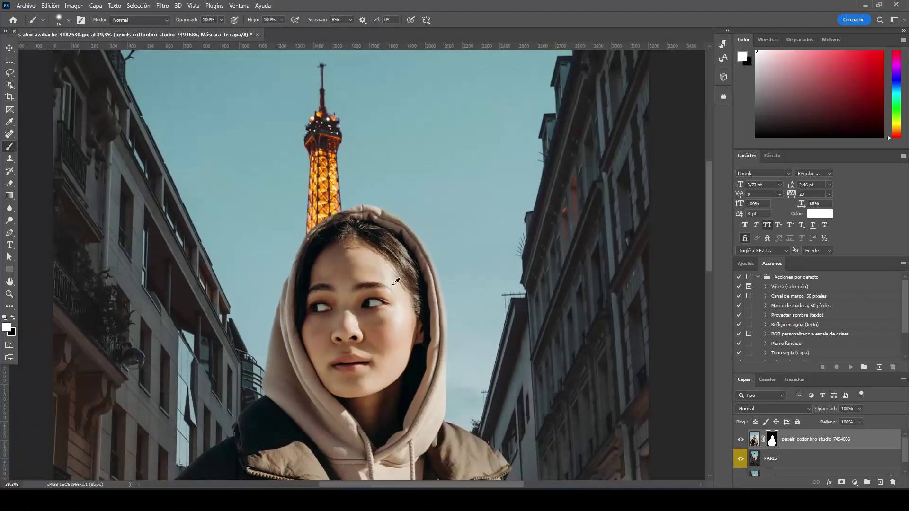
{"action": "scroll", "coordinate": [407, 312], "scroll_direction": "up", "scroll_amount": 3}
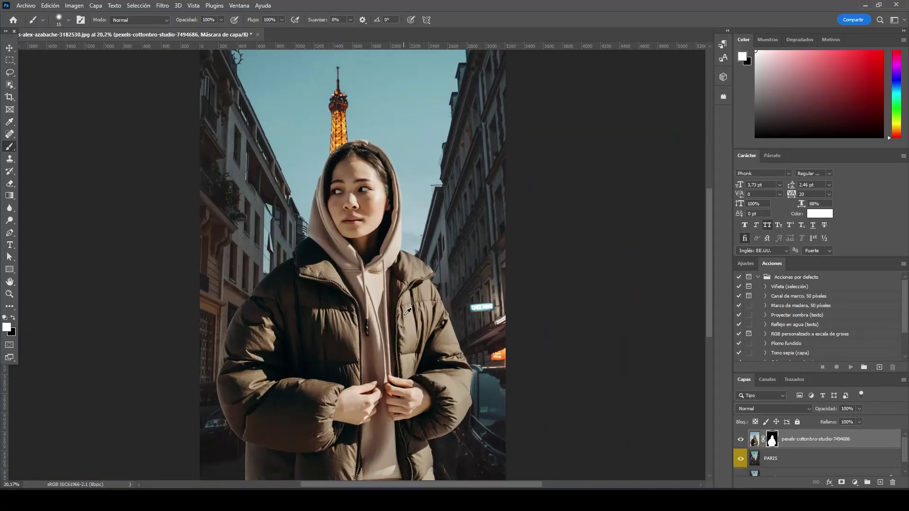
{"action": "left_click", "coordinate": [9, 48]}
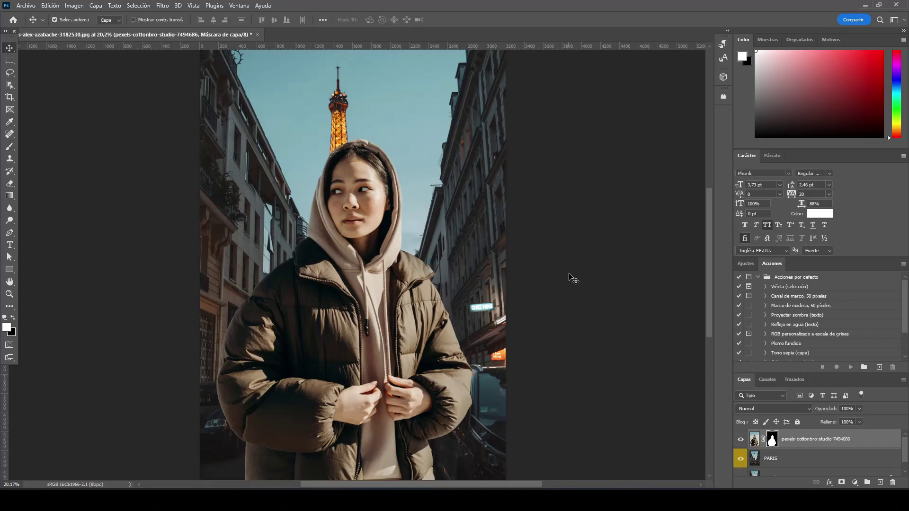
Step: Apply the Armonización neural filter to the woman's layer image, using the PARIS layer as the reference
{"action": "left_click", "coordinate": [755, 440]}
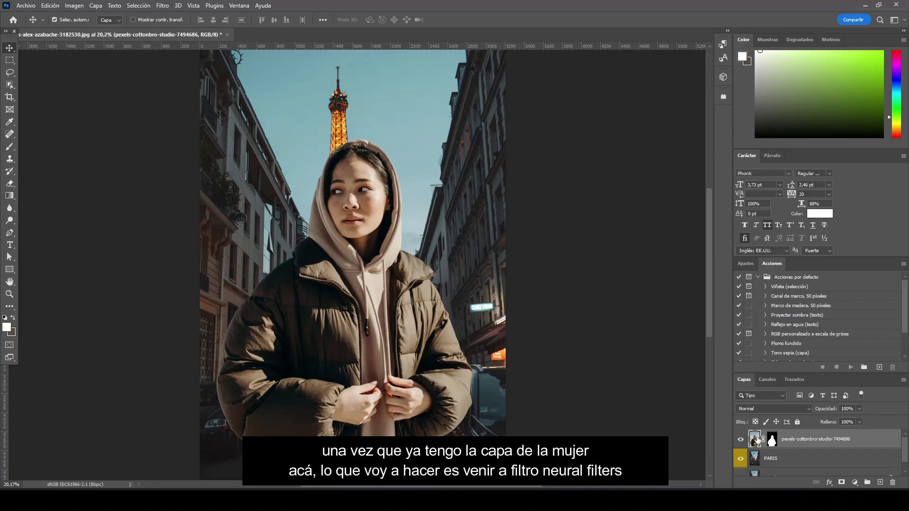
{"action": "left_click", "coordinate": [163, 5]}
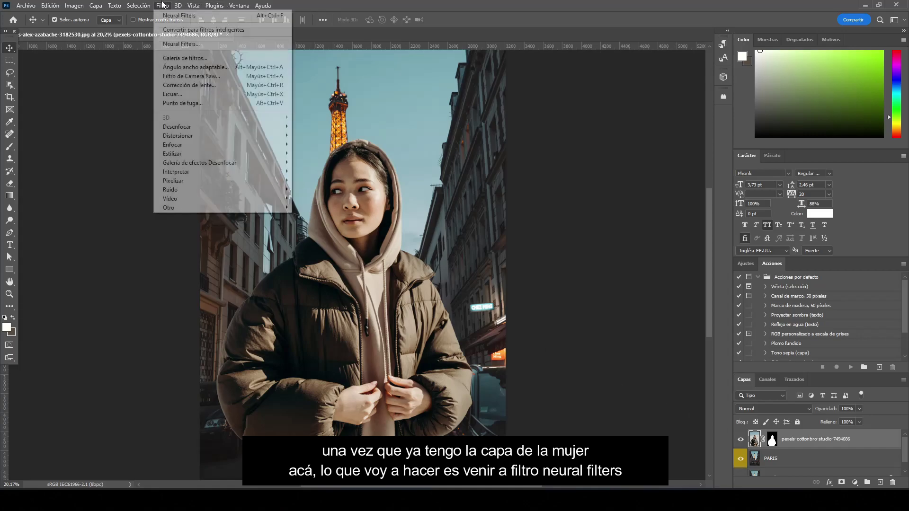
{"action": "left_click", "coordinate": [214, 46]}
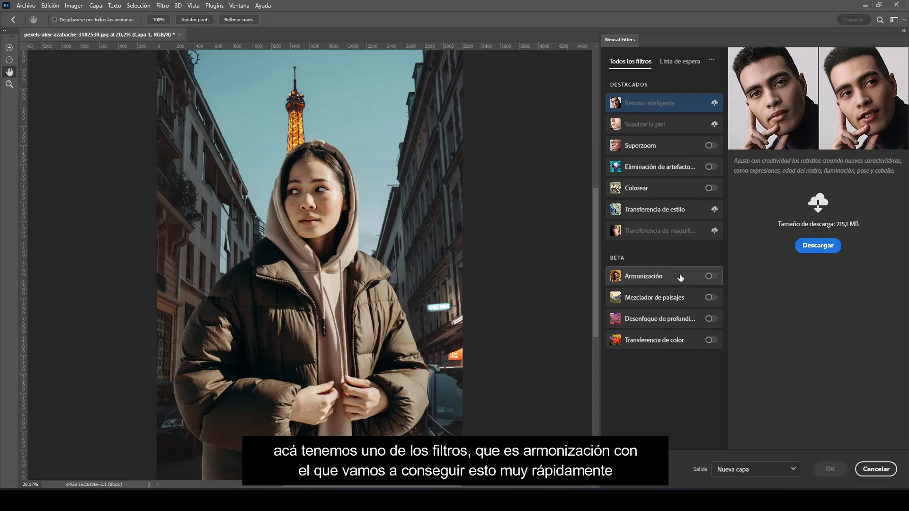
{"action": "left_click", "coordinate": [709, 277]}
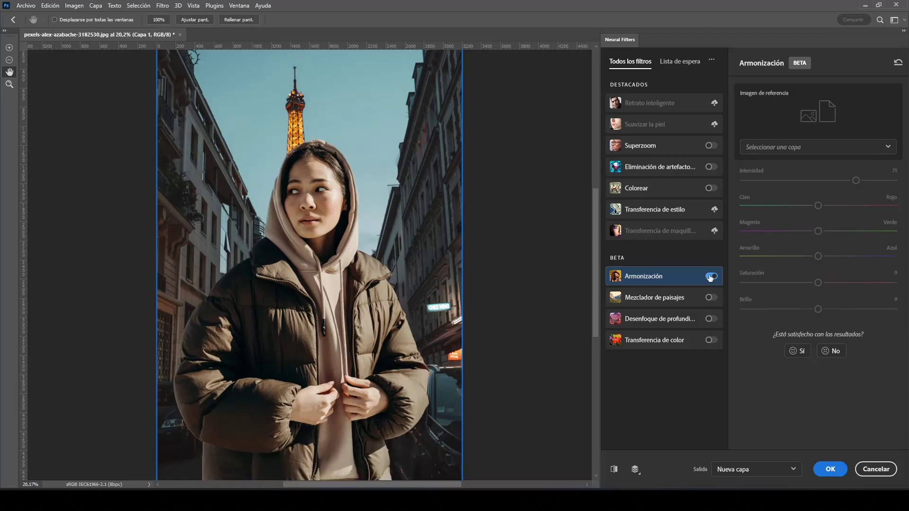
{"action": "left_click", "coordinate": [811, 151]}
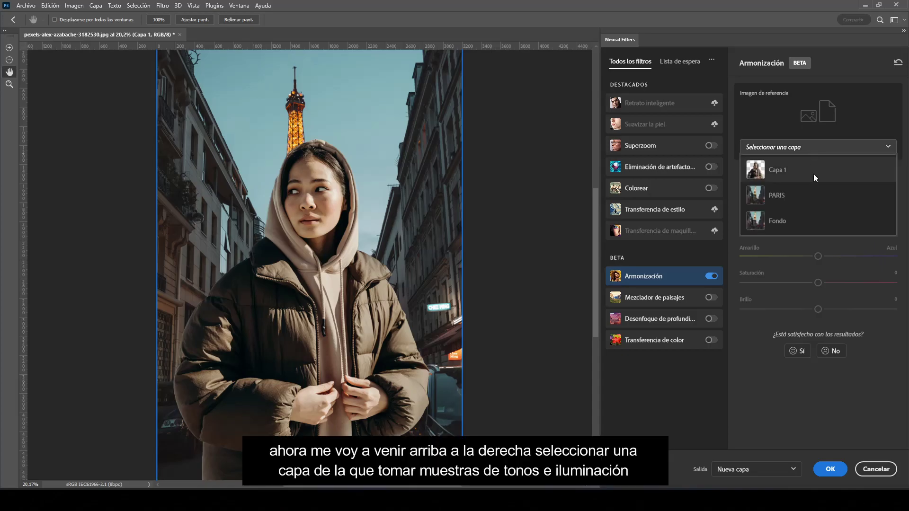
{"action": "left_click", "coordinate": [801, 196]}
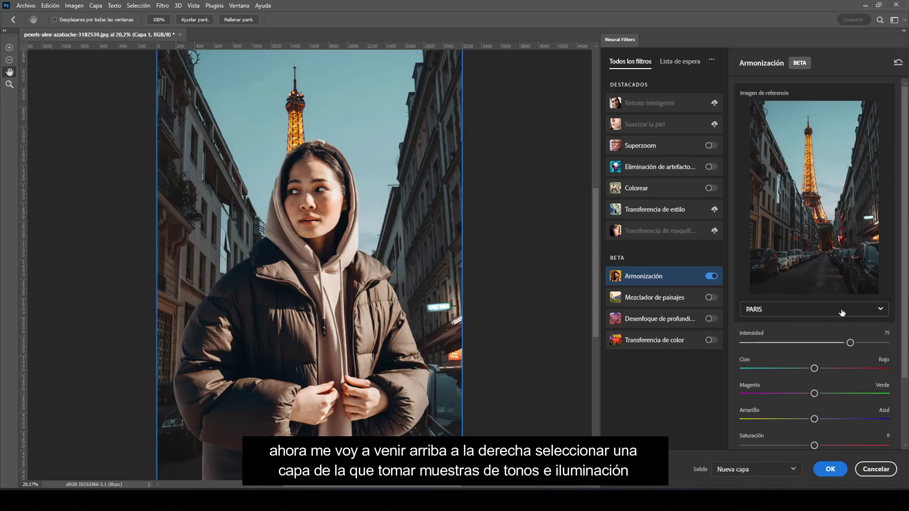
Step: Set the harmonization's Intensidad to 100 and its Saturación to -8
{"action": "left_click_drag", "start_coordinate": [876, 342], "coordinate": [897, 342]}
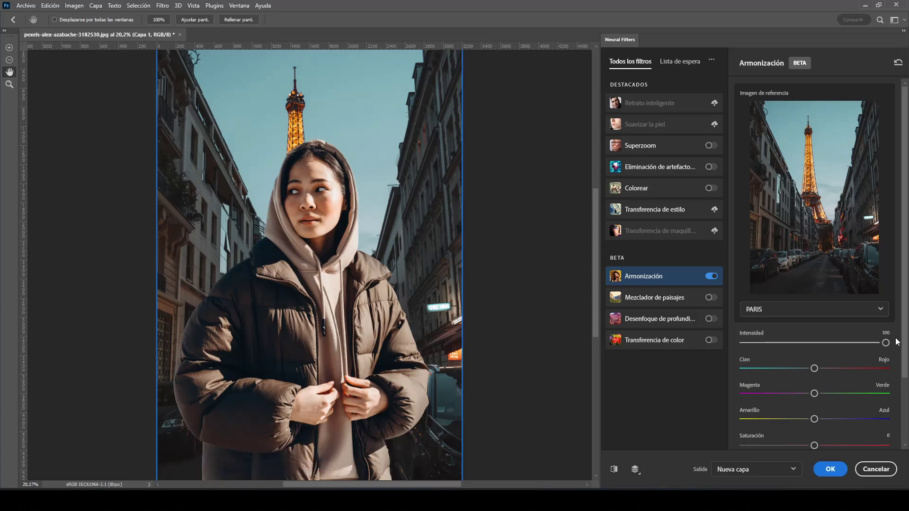
{"action": "scroll", "coordinate": [895, 342], "scroll_direction": "down", "scroll_amount": 3}
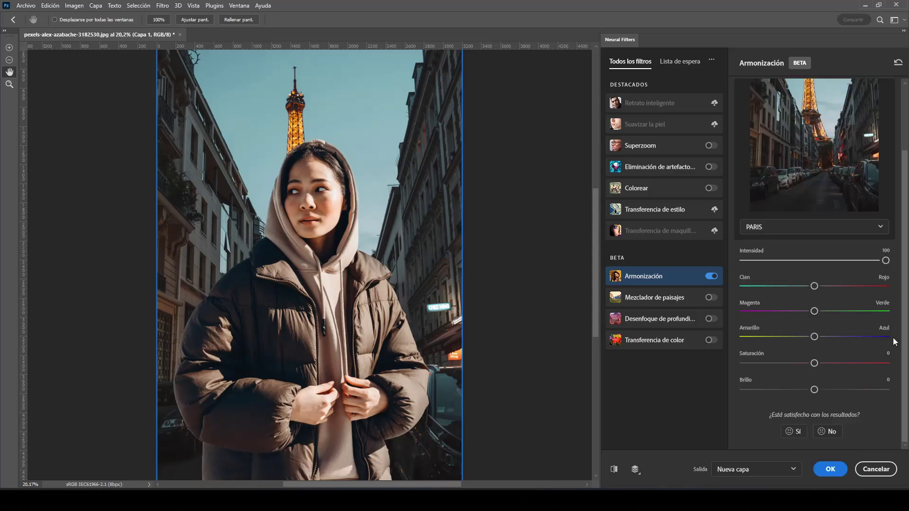
{"action": "left_click_drag", "start_coordinate": [813, 364], "coordinate": [800, 364]}
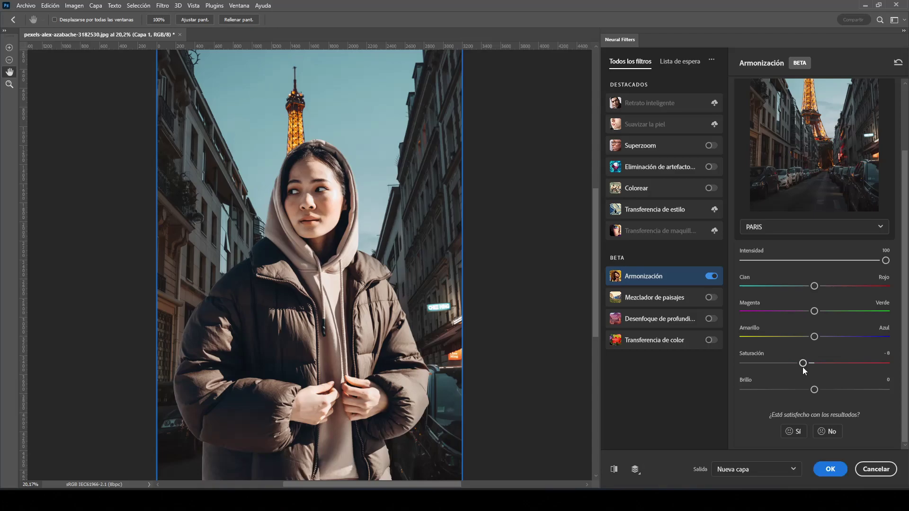
Step: Set the neural filter's output to Filtro inteligente and apply it
{"action": "left_click", "coordinate": [785, 471]}
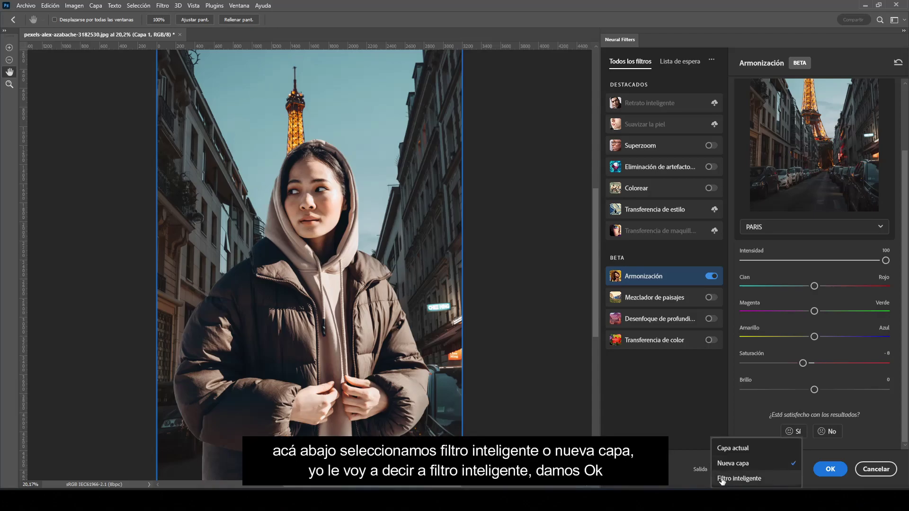
{"action": "left_click", "coordinate": [773, 479]}
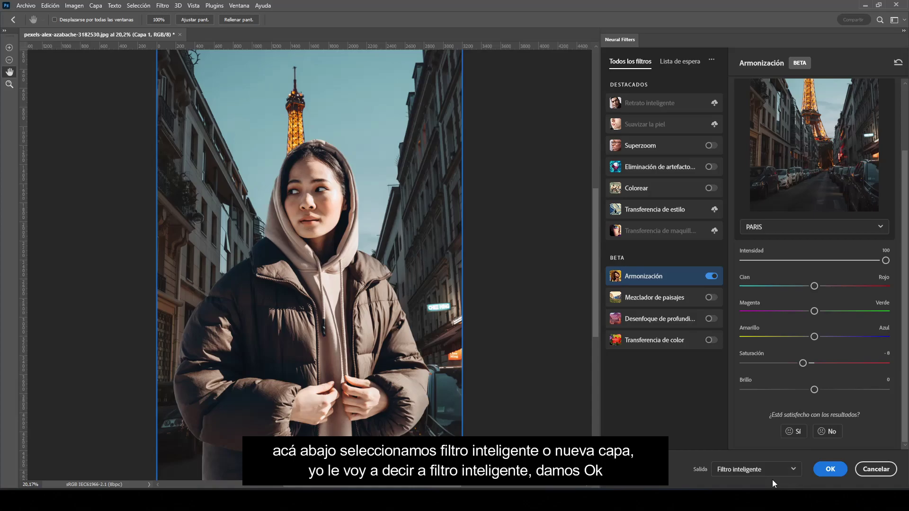
{"action": "left_click", "coordinate": [830, 469]}
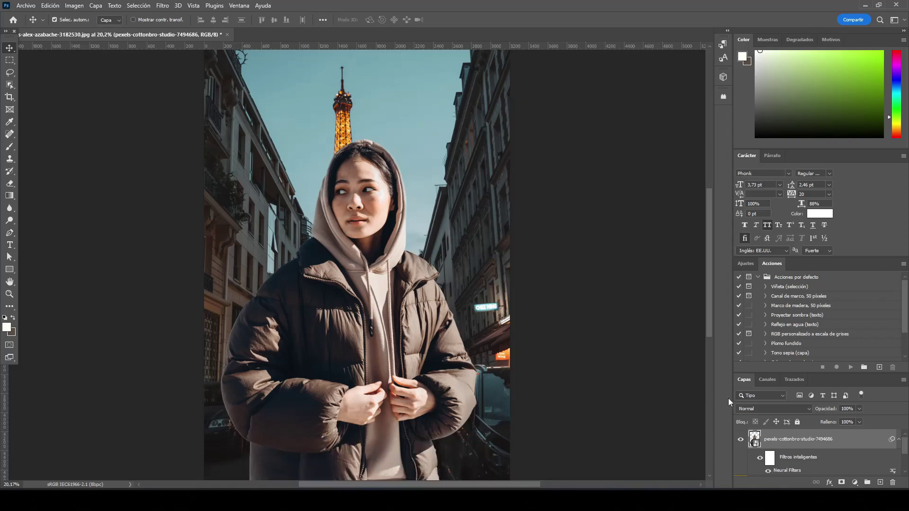
Step: Add a Niveles adjustment layer above the woman's layer and lower its white output level to 208
{"action": "left_click", "coordinate": [855, 482]}
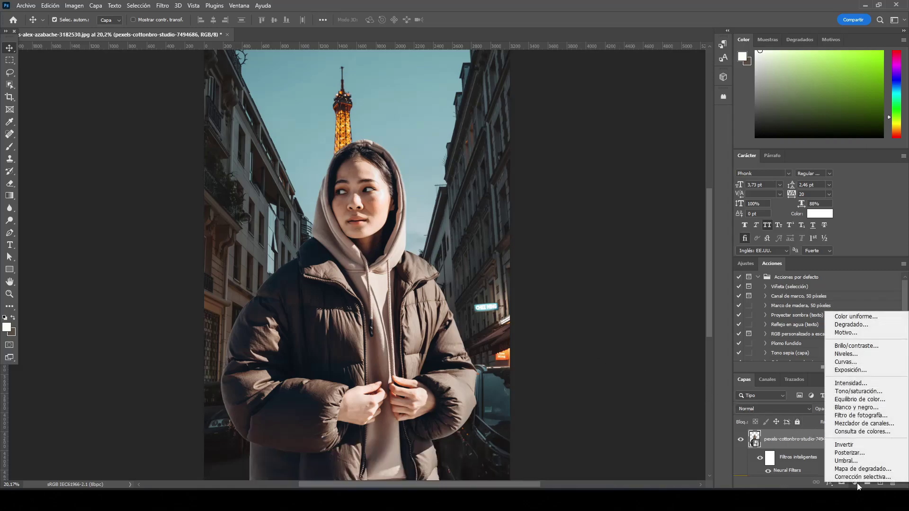
{"action": "left_click", "coordinate": [869, 358]}
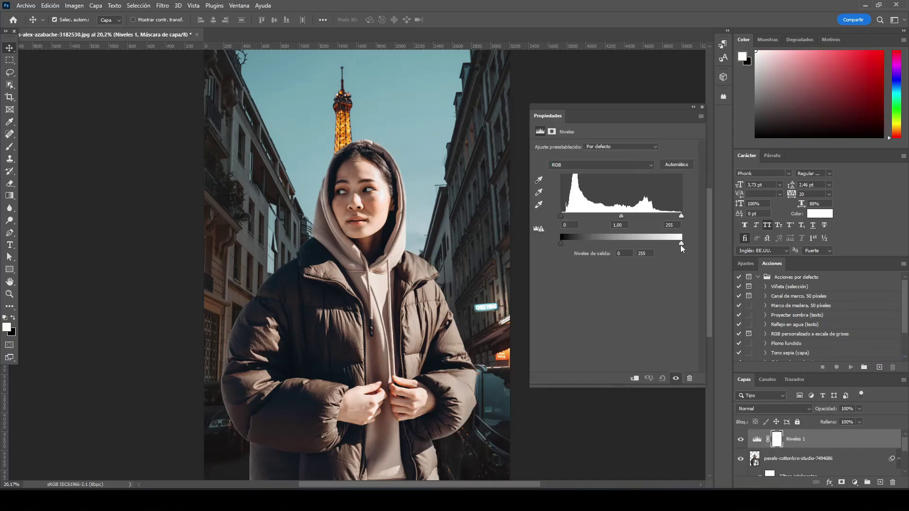
{"action": "left_click_drag", "start_coordinate": [683, 243], "coordinate": [679, 242]}
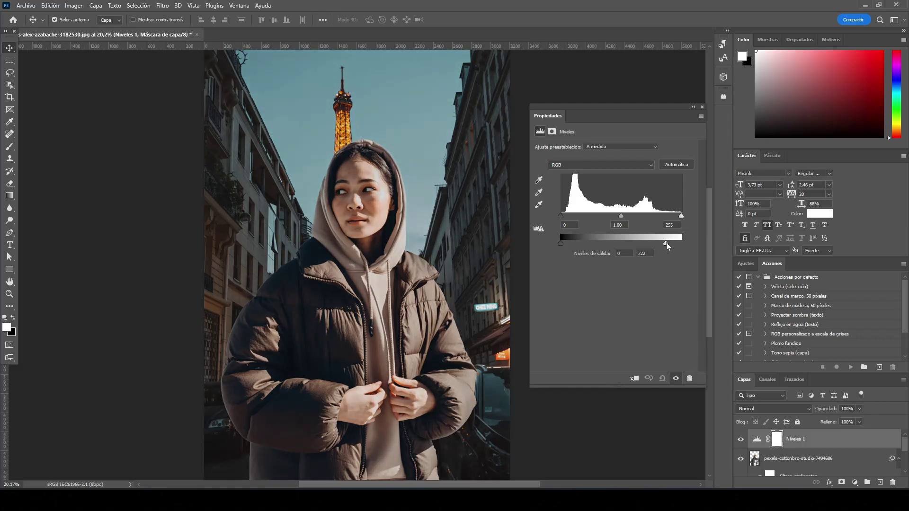
{"action": "left_click_drag", "start_coordinate": [666, 242], "coordinate": [659, 244]}
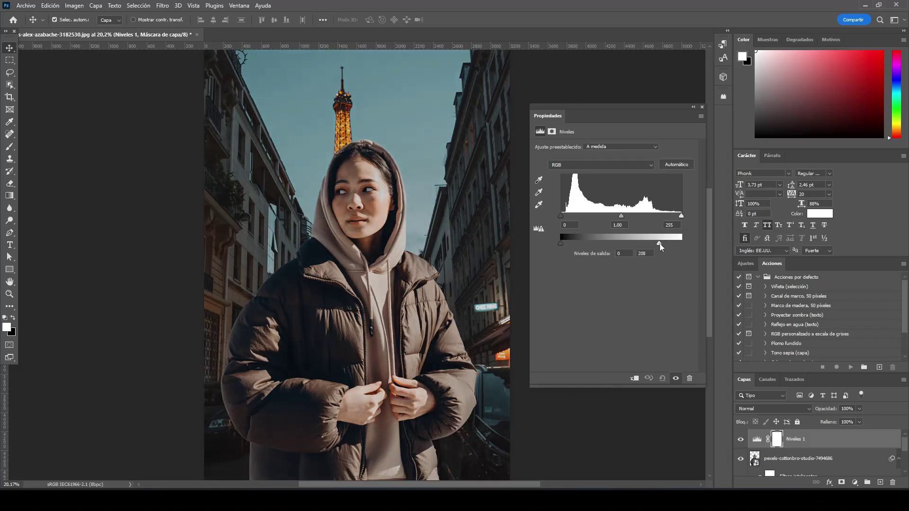
{"action": "left_click", "coordinate": [549, 288]}
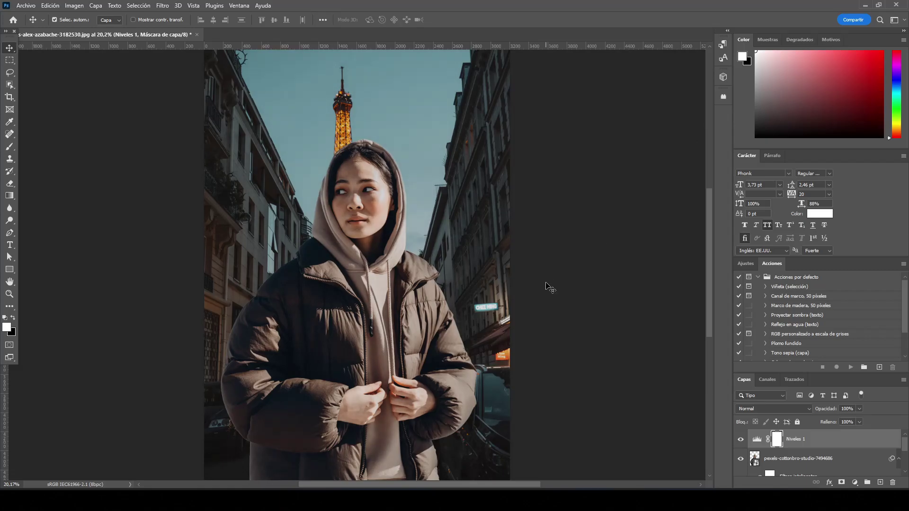
Step: Merge the PARIS layer, the woman's layer and the Niveles adjustment into one layer above Fondo
{"action": "scroll", "coordinate": [812, 457], "scroll_direction": "down", "scroll_amount": 1}
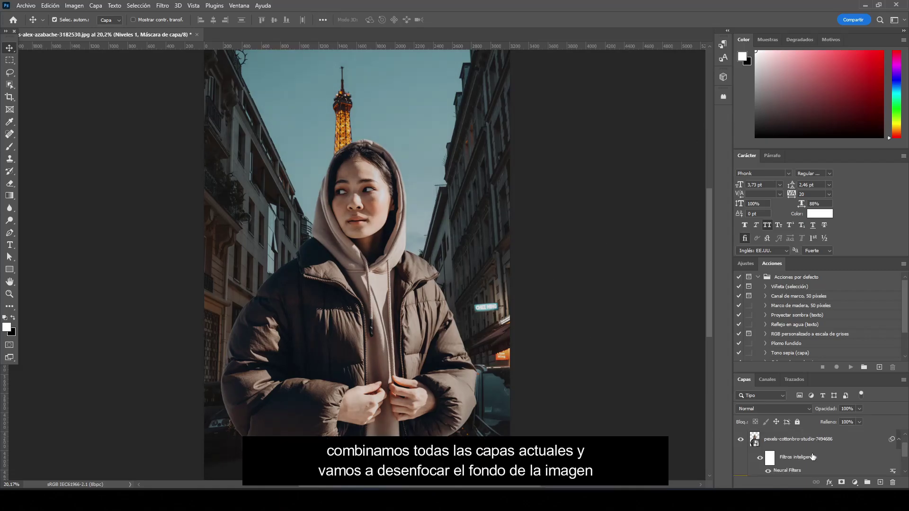
{"action": "scroll", "coordinate": [812, 457], "scroll_direction": "down", "scroll_amount": 2}
{"action": "left_click", "coordinate": [856, 449]}
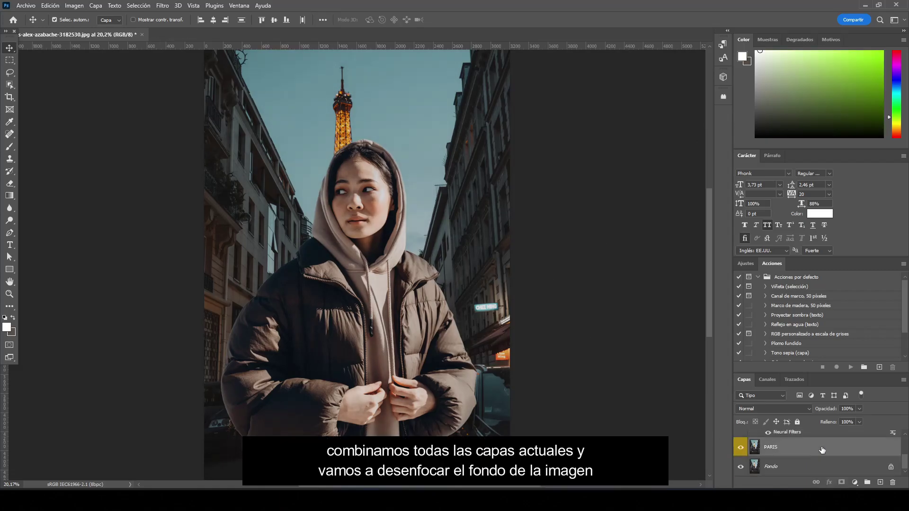
{"action": "right_click", "coordinate": [856, 451]}
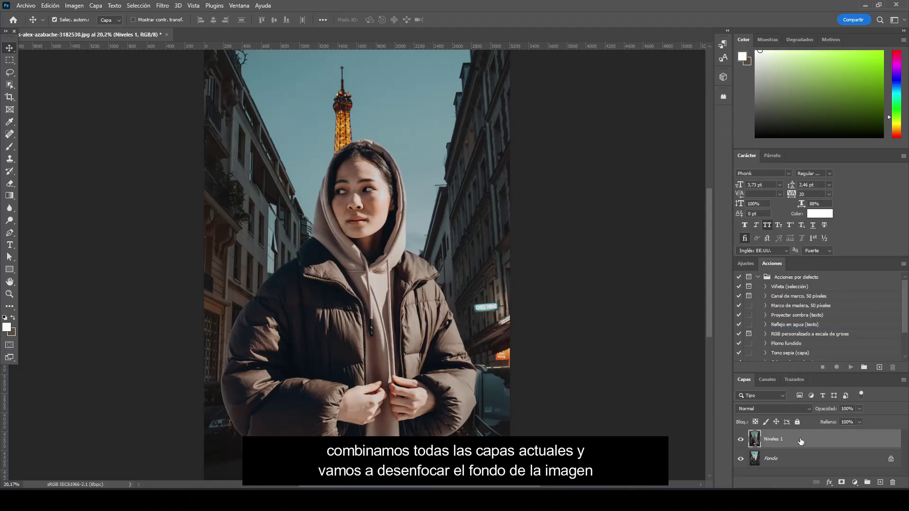
Step: Enable the Desenfoque de profundidad neural filter on the merged layer with Enfocar sujeto turned on
{"action": "left_click", "coordinate": [163, 5]}
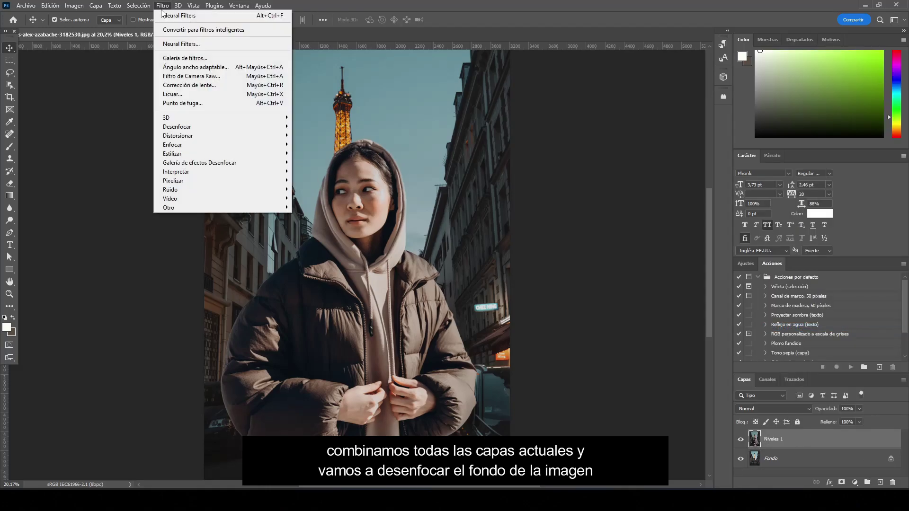
{"action": "left_click", "coordinate": [217, 42]}
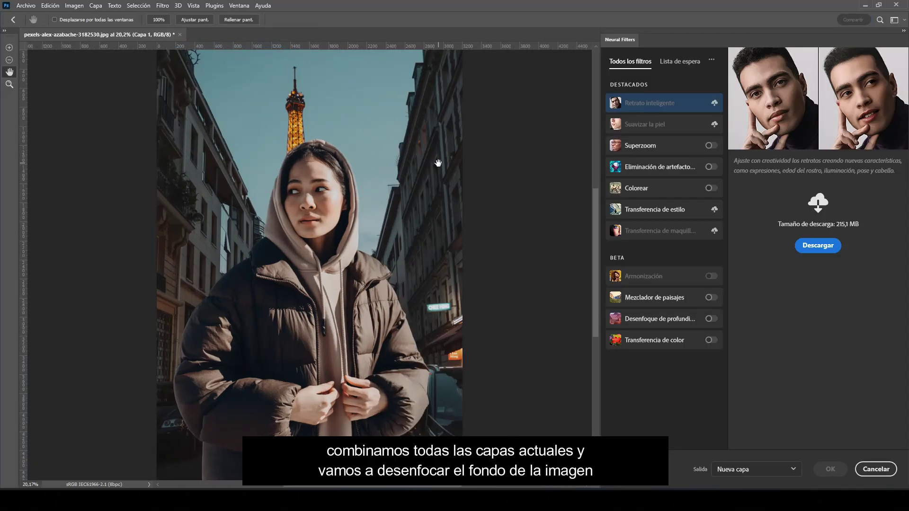
{"action": "left_click", "coordinate": [711, 319]}
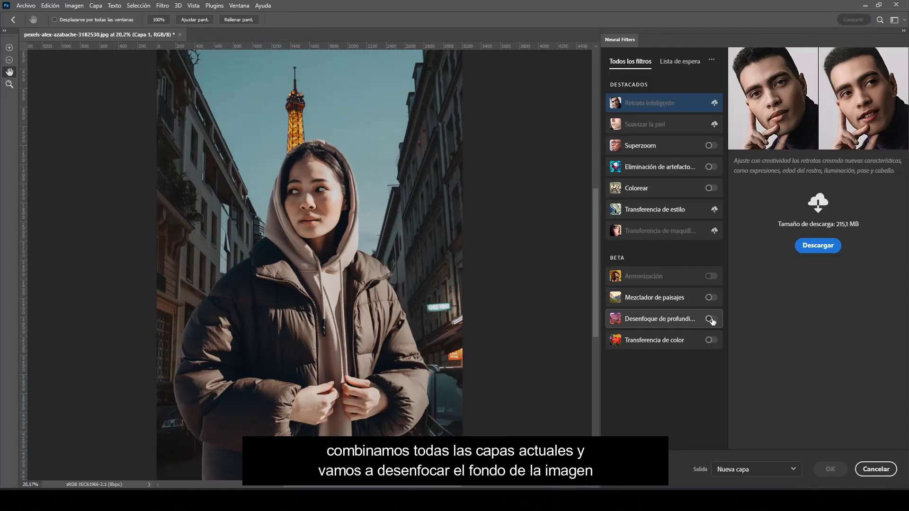
{"action": "left_click", "coordinate": [744, 400]}
{"action": "scroll", "coordinate": [794, 391], "scroll_direction": "down", "scroll_amount": 4}
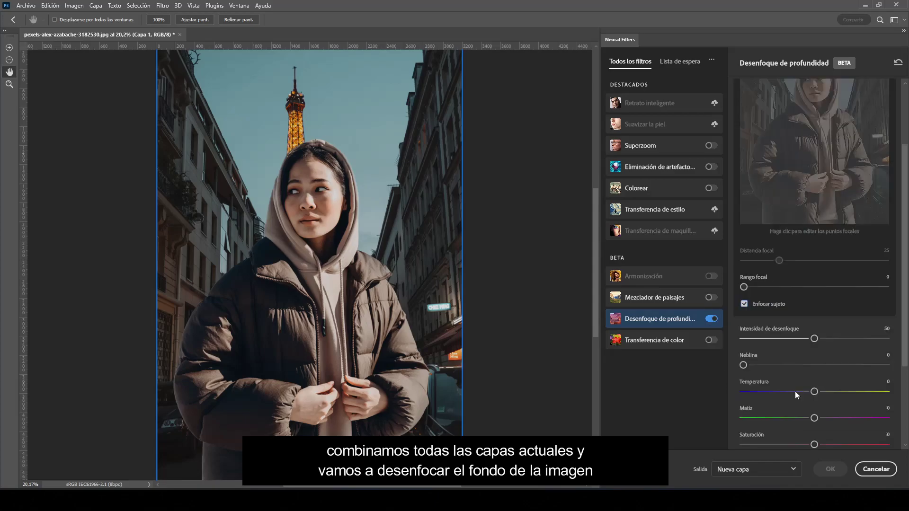
{"action": "scroll", "coordinate": [753, 417], "scroll_direction": "up", "scroll_amount": 4}
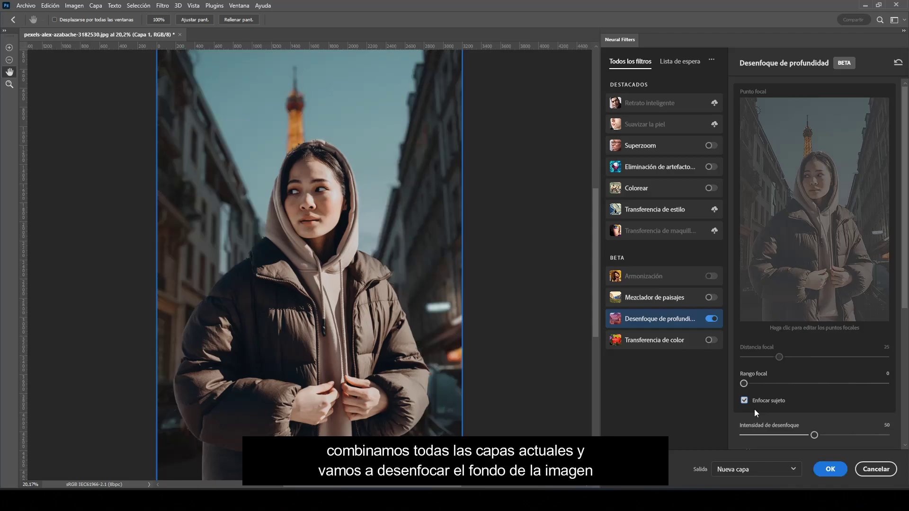
Step: Set the depth blur's Intensidad de desenfoque to 19 and apply it with Filtro inteligente as the output
{"action": "left_click_drag", "start_coordinate": [814, 435], "coordinate": [768, 434]}
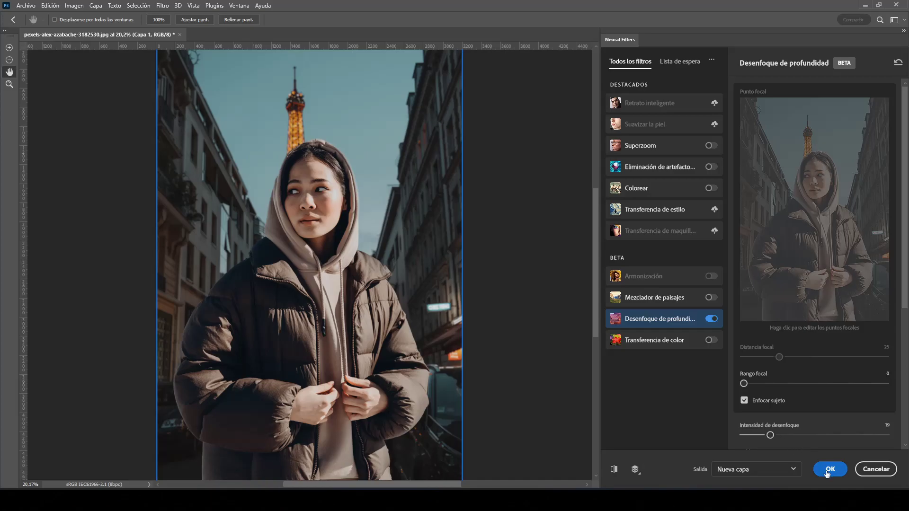
{"action": "left_click", "coordinate": [792, 469]}
{"action": "left_click", "coordinate": [791, 468]}
{"action": "left_click", "coordinate": [830, 469]}
Step: Toggle the merged layer's visibility repeatedly to compare the composite with the original background photo
{"action": "left_click", "coordinate": [740, 439]}
{"action": "left_click", "coordinate": [741, 439]}
{"action": "left_click", "coordinate": [741, 439]}
{"action": "left_click", "coordinate": [741, 440]}
{"action": "left_click", "coordinate": [741, 440]}
{"action": "left_click", "coordinate": [741, 439]}
{"action": "left_click", "coordinate": [741, 440]}
{"action": "left_click", "coordinate": [740, 440]}
{"action": "left_click", "coordinate": [741, 440]}
{"action": "left_click", "coordinate": [741, 440]}
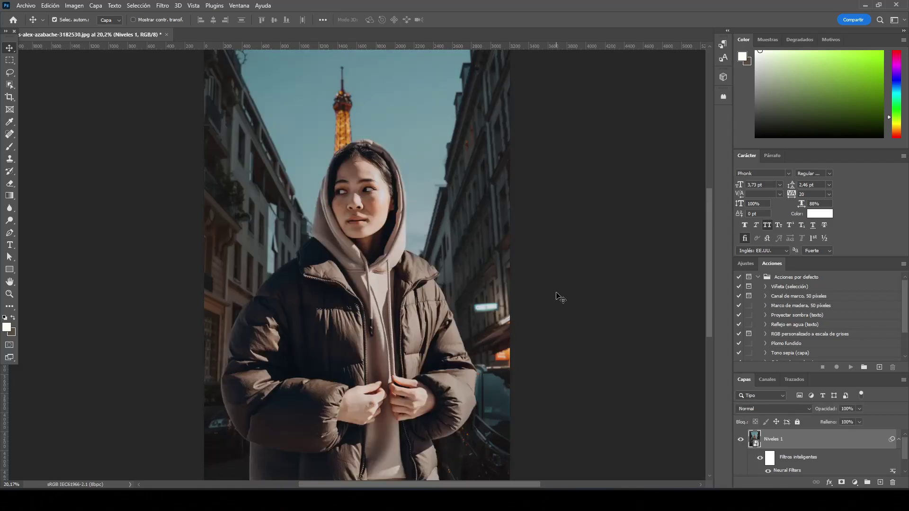